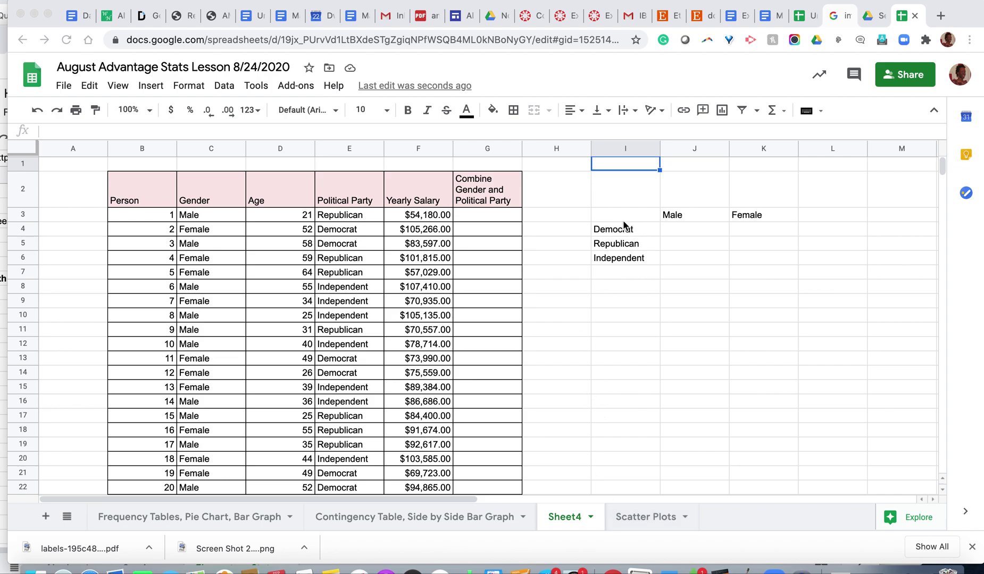
- Apply All borders to the contingency table range I3:K6
{"action": "left_click", "coordinate": [647, 218]}
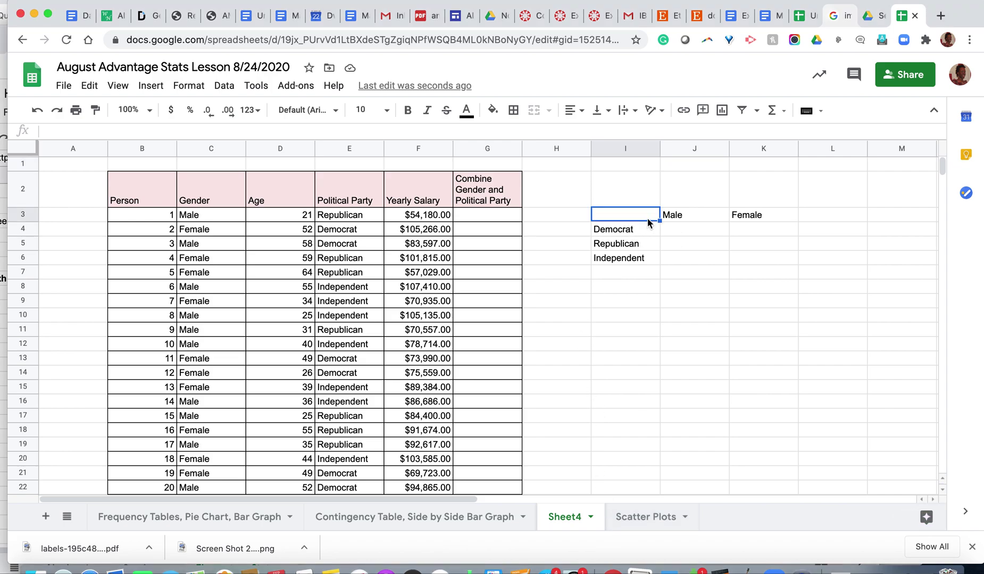
{"action": "left_click_drag", "start_coordinate": [642, 218], "coordinate": [741, 263]}
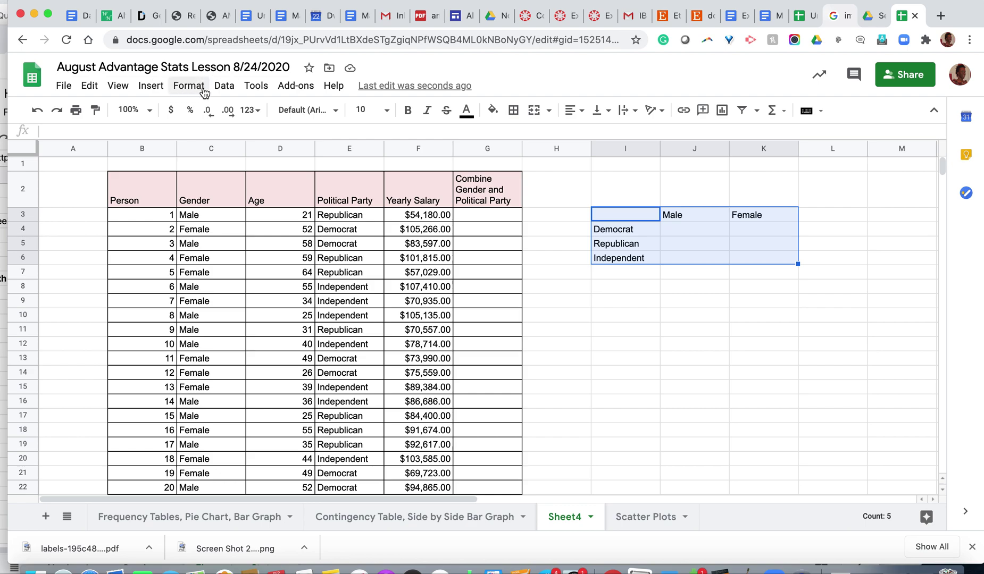
{"action": "left_click", "coordinate": [513, 110]}
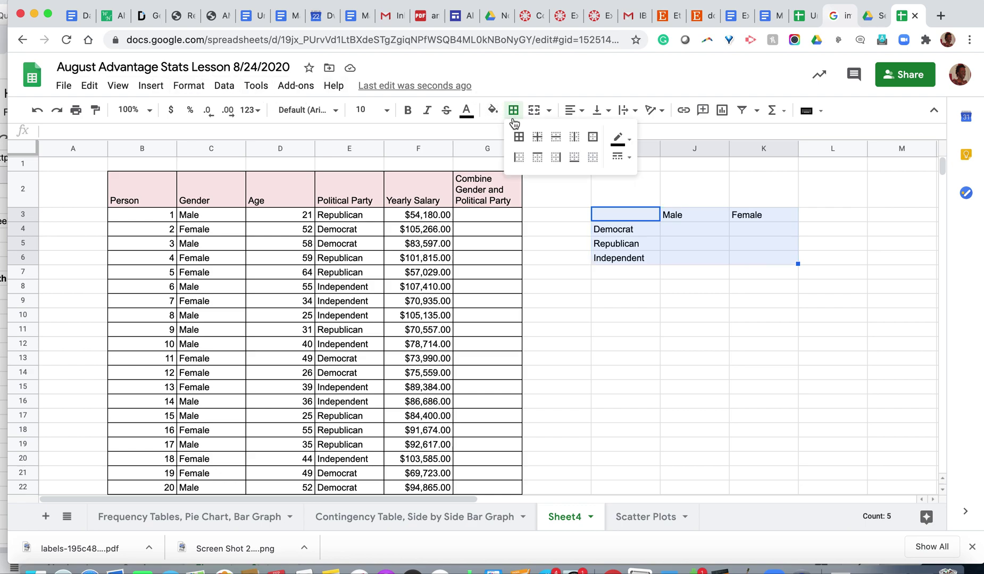
{"action": "left_click", "coordinate": [514, 138]}
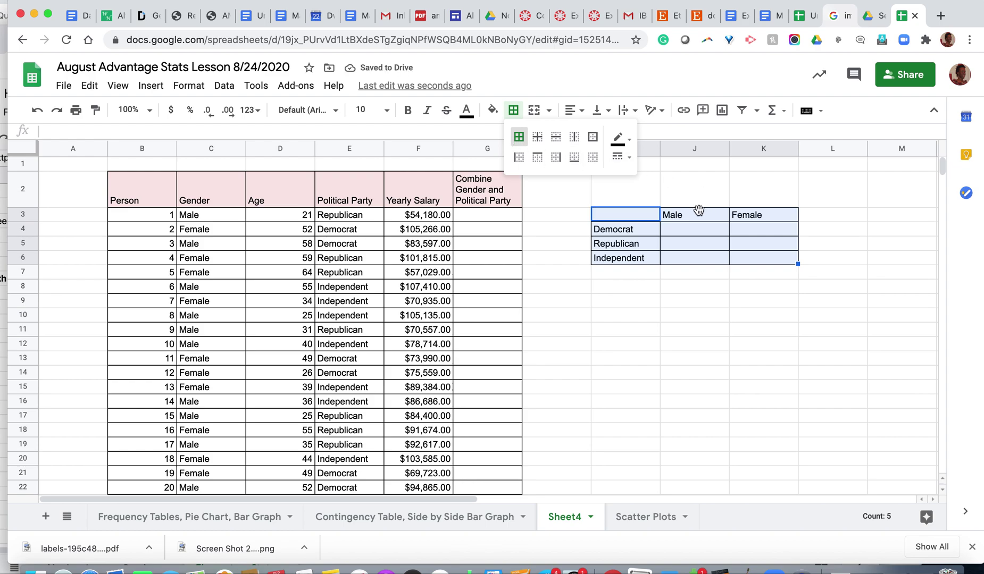
{"action": "left_click", "coordinate": [670, 235]}
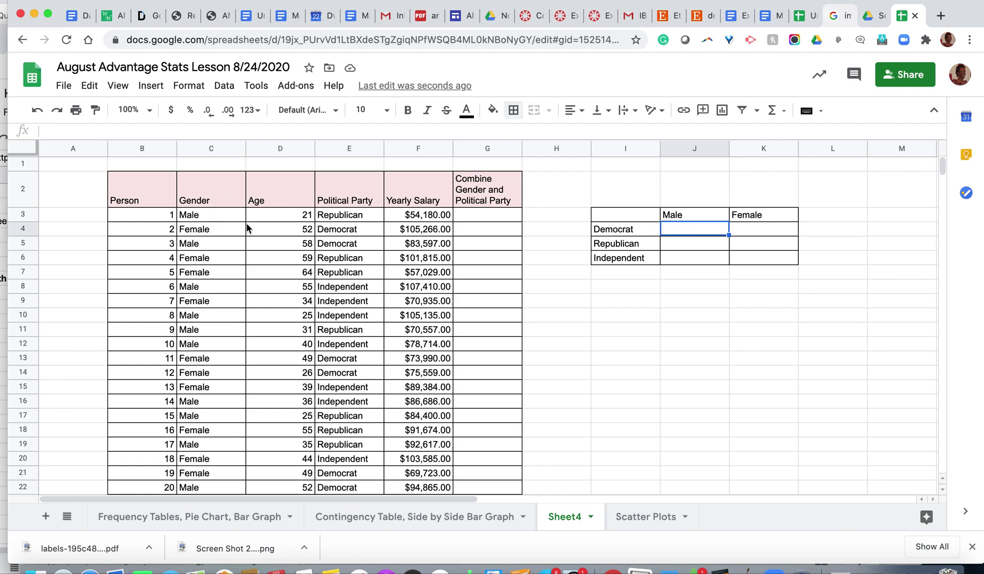
{"action": "left_click_drag", "start_coordinate": [221, 242], "coordinate": [329, 246]}
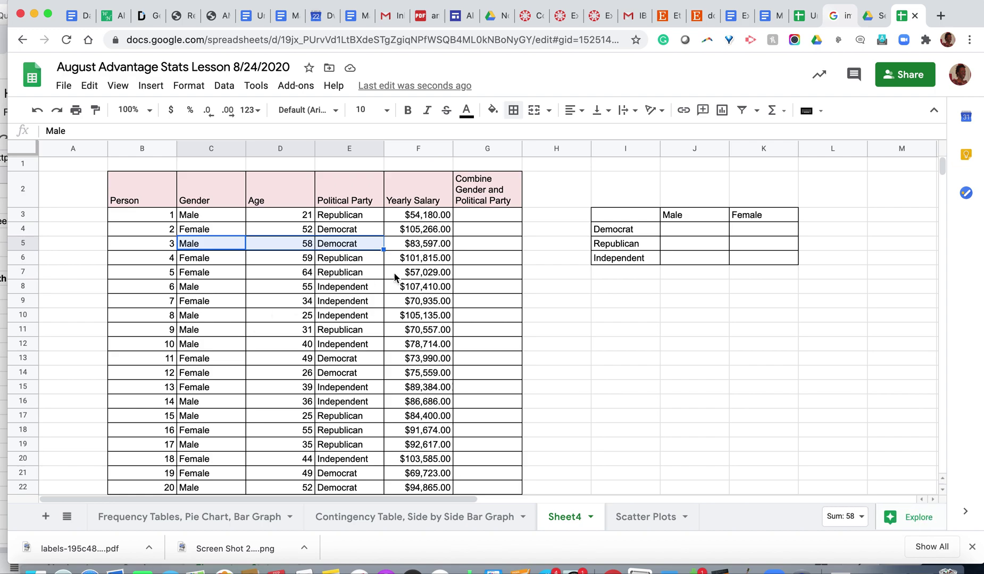
{"action": "left_click", "coordinate": [628, 169]}
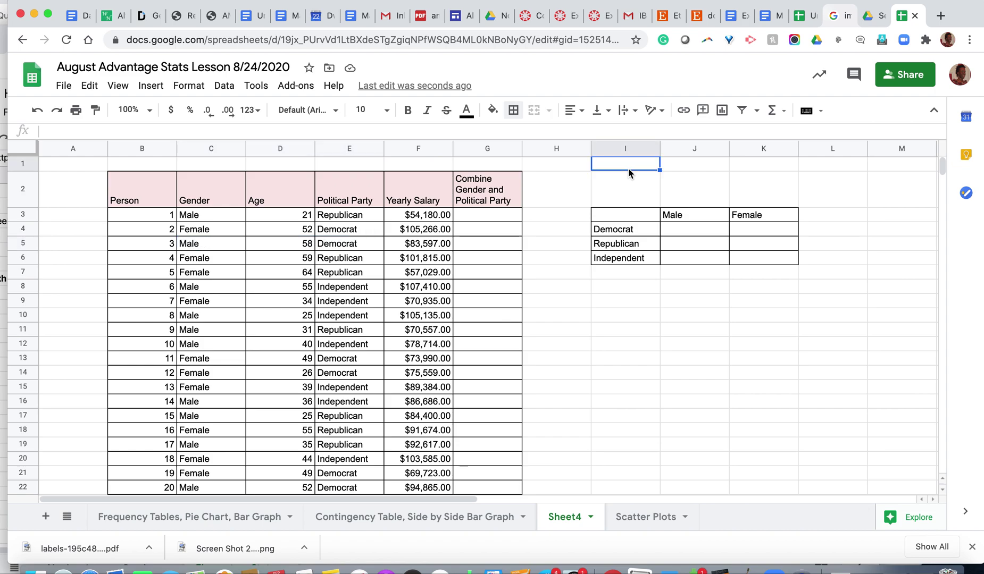
- Type the label 'concatenate' in I1 and 'countif' in K1 above the table
{"action": "type", "text": "con"}
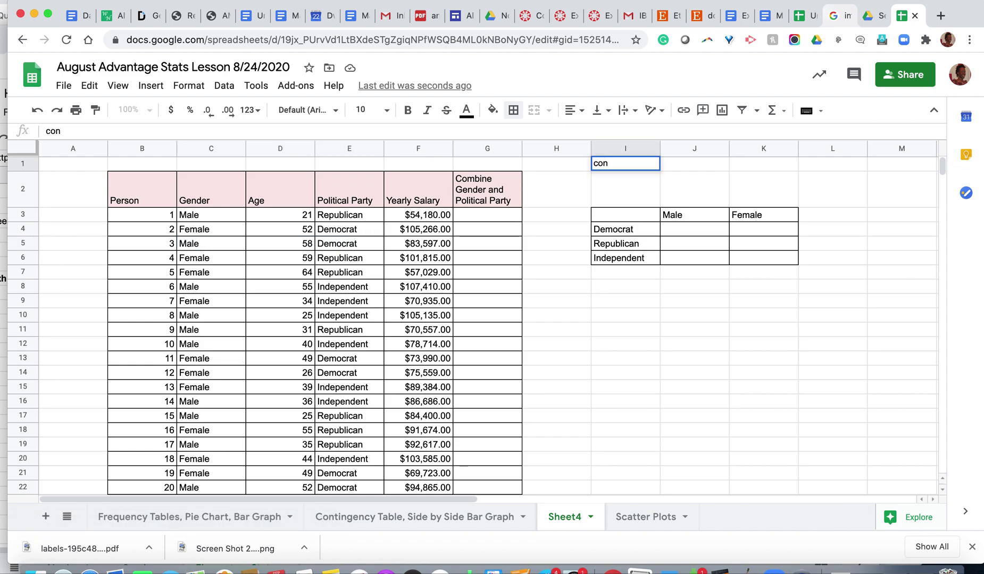
{"action": "type", "text": "catenate"}
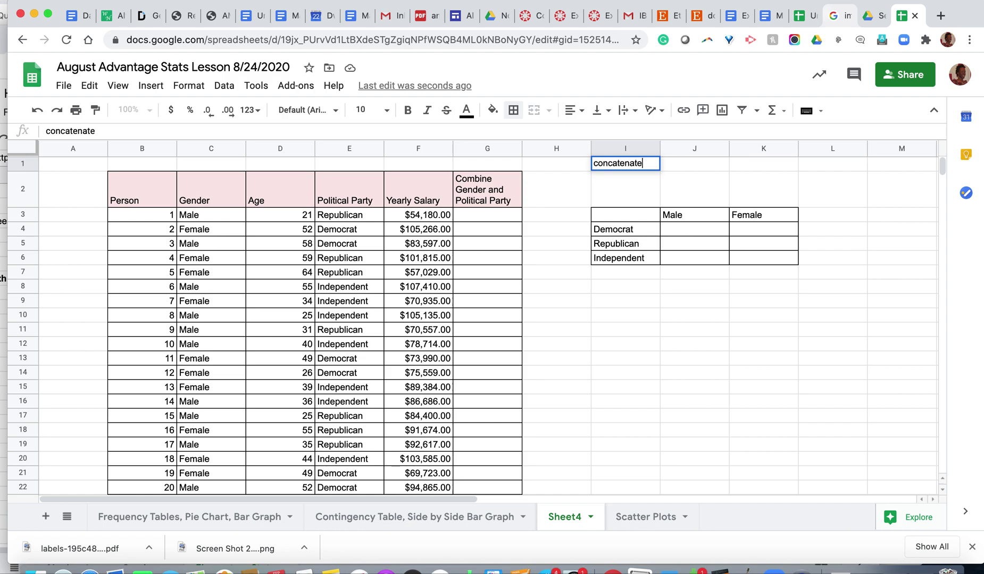
{"action": "key", "text": "Tab"}
{"action": "key", "text": "Tab"}
{"action": "type", "text": "count"}
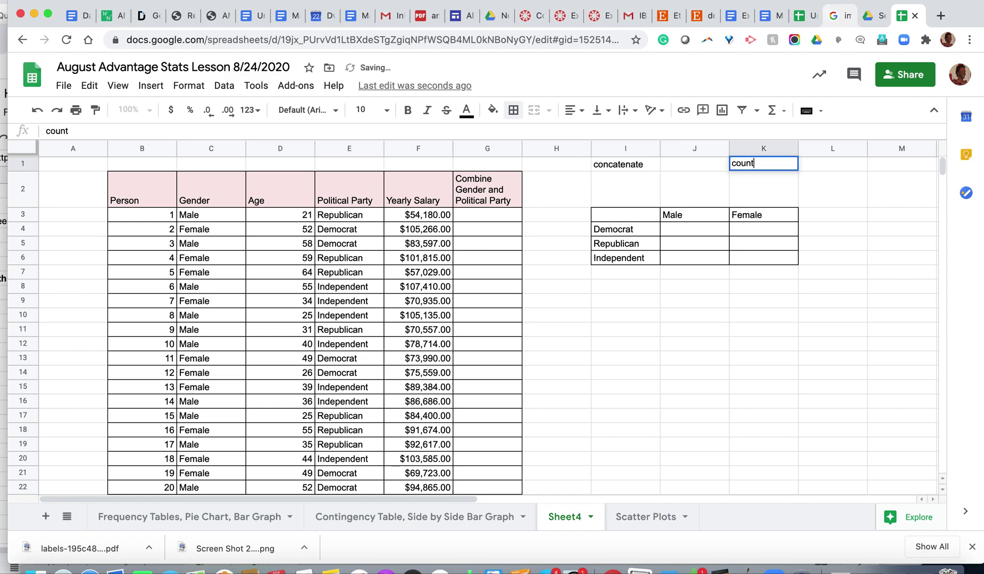
{"action": "type", "text": "if"}
{"action": "key", "text": "Return"}
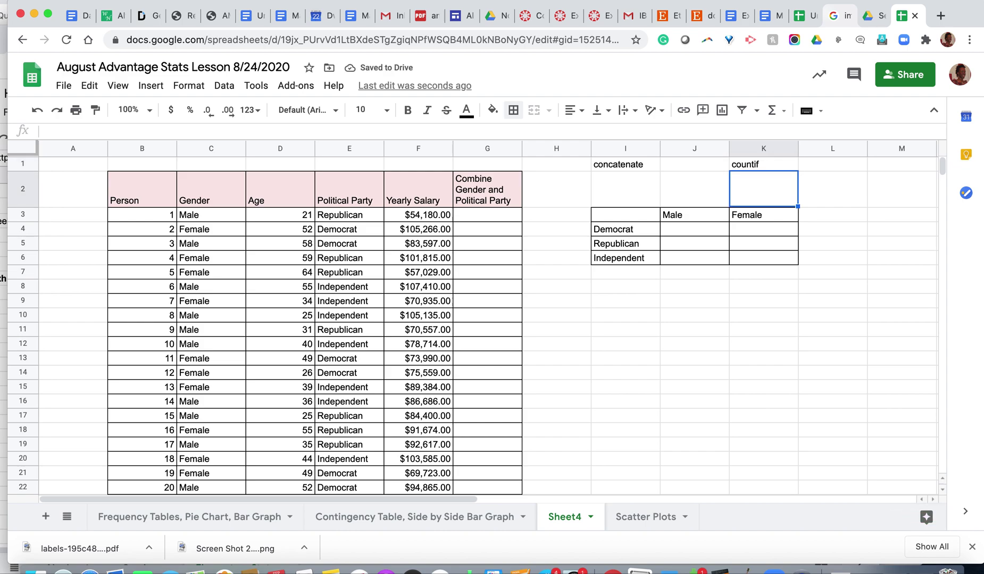
{"action": "left_click", "coordinate": [763, 215]}
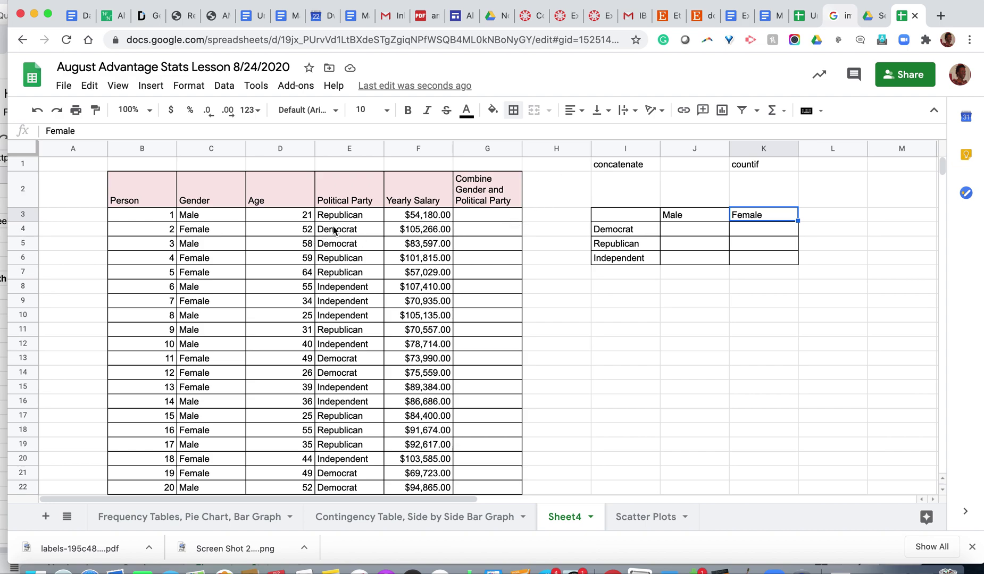
{"action": "left_click", "coordinate": [214, 214]}
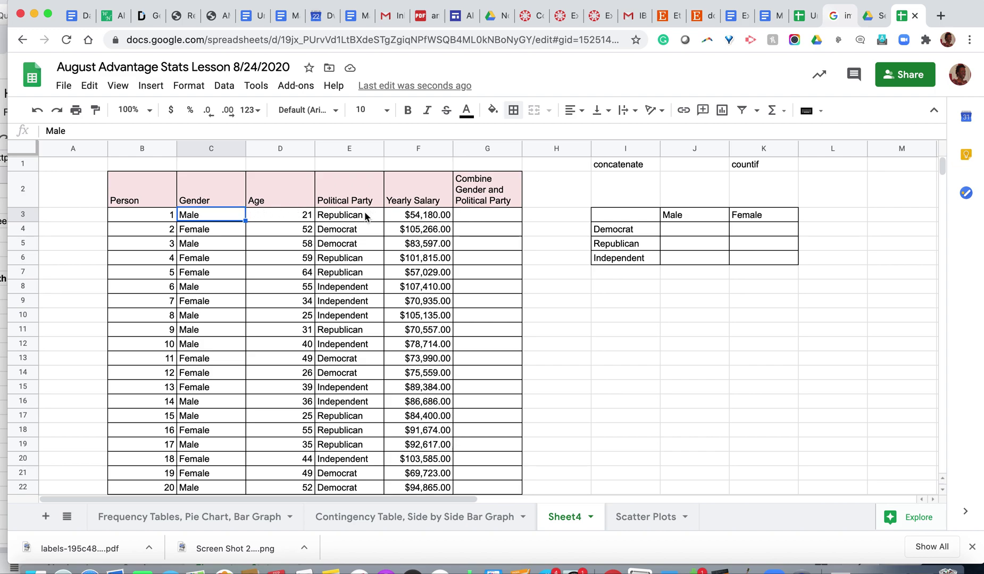
- Enter =concatenate(C3,E3) in G3 so it shows MaleRepublican
{"action": "left_click", "coordinate": [489, 216]}
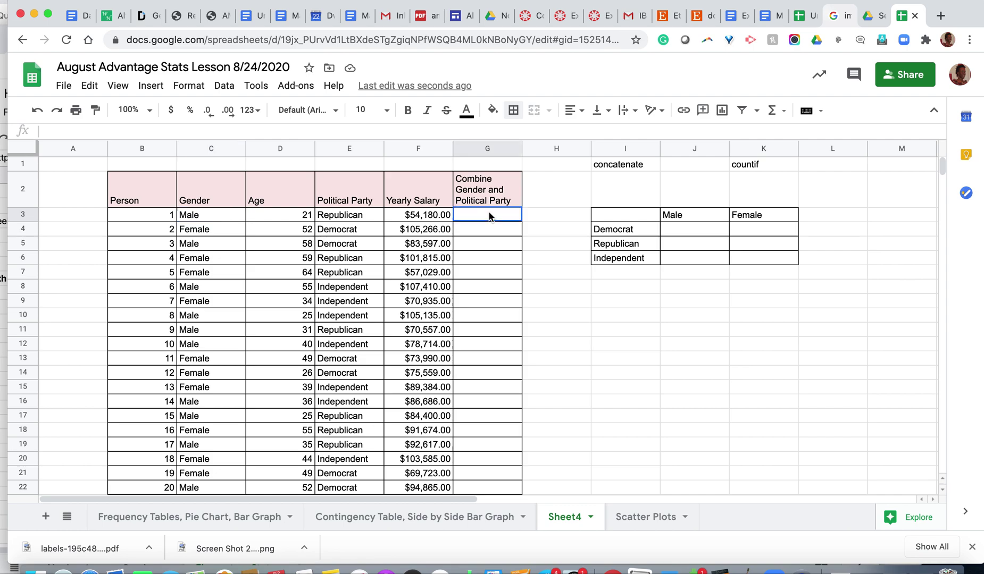
{"action": "type", "text": "=concatenate("}
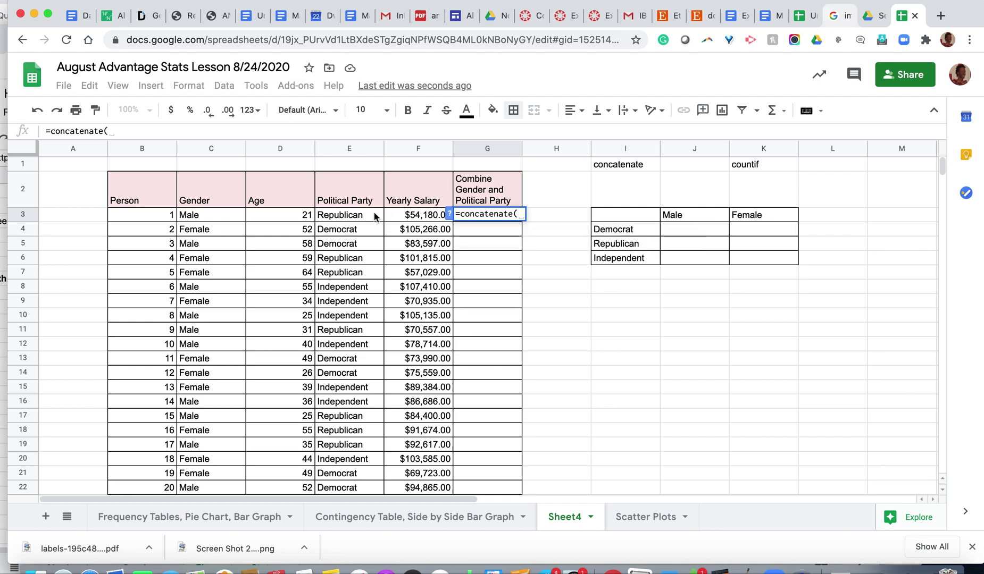
{"action": "left_click", "coordinate": [211, 216]}
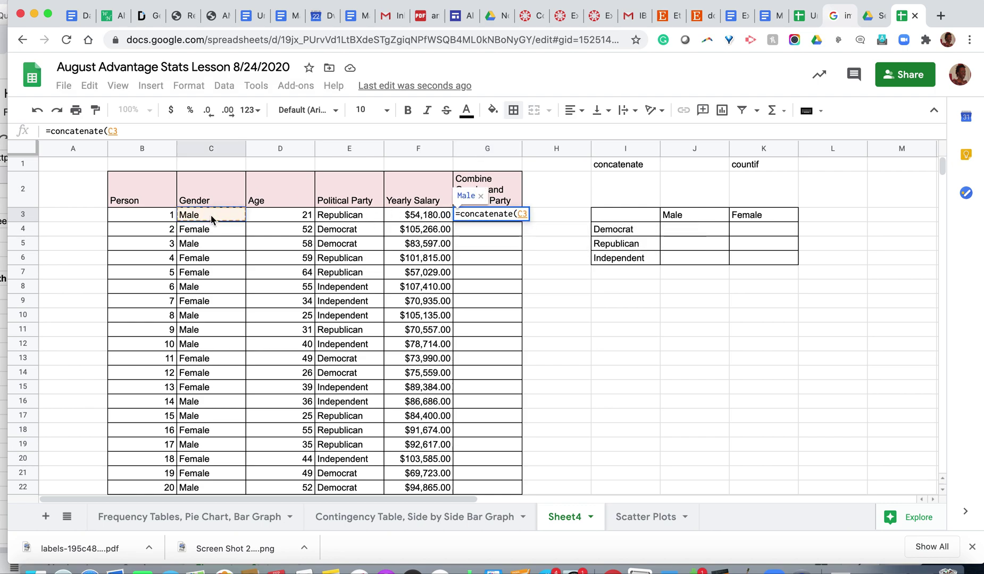
{"action": "type", "text": ","}
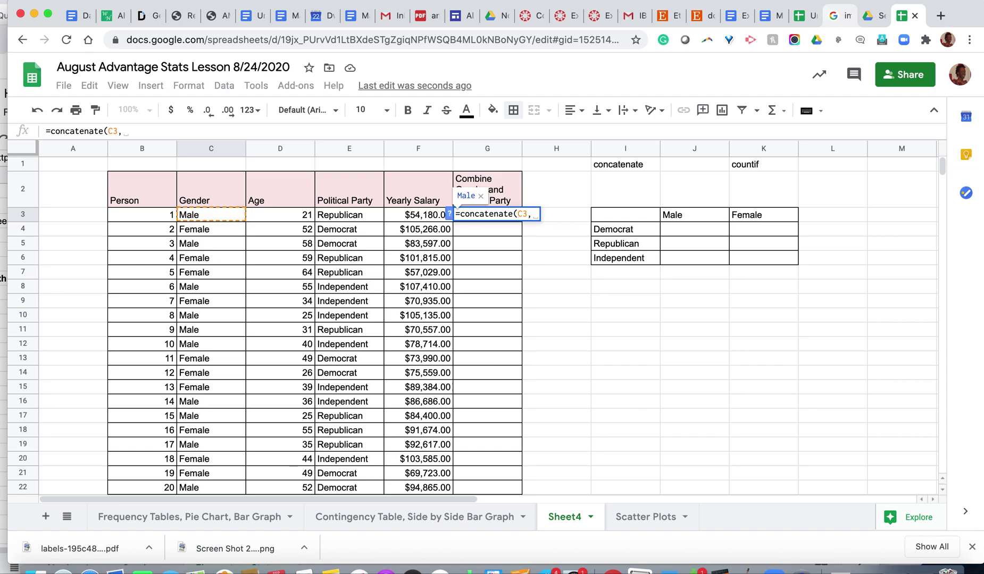
{"action": "left_click", "coordinate": [338, 216]}
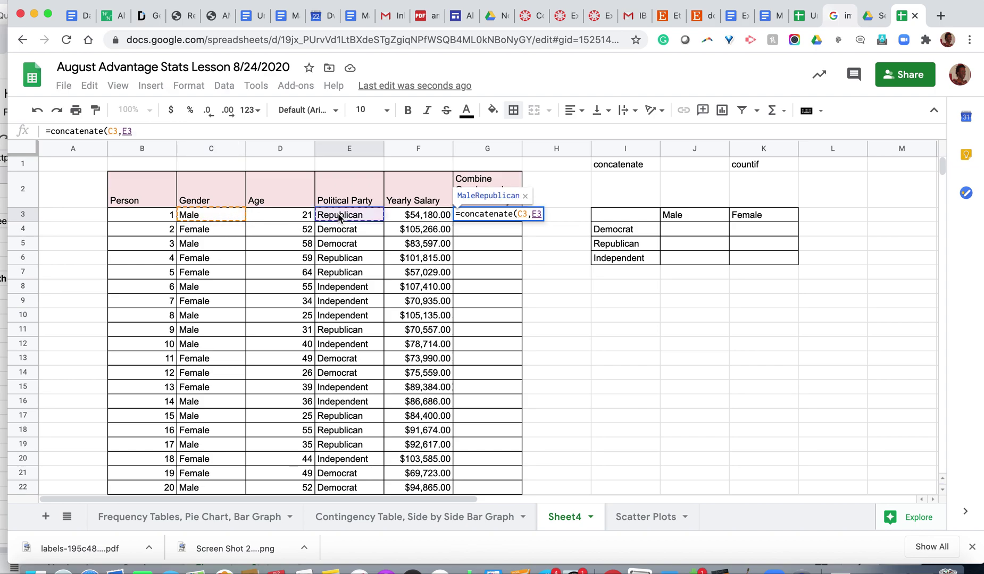
{"action": "type", "text": ")"}
{"action": "key", "text": "Return"}
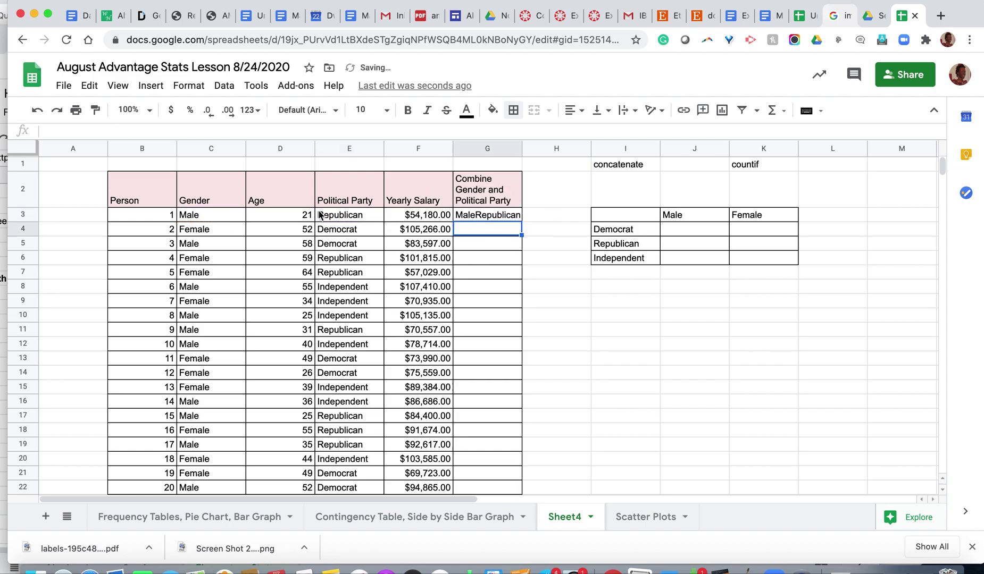
- Fill the G3 concatenate formula down column G through row 62
{"action": "left_click", "coordinate": [500, 219]}
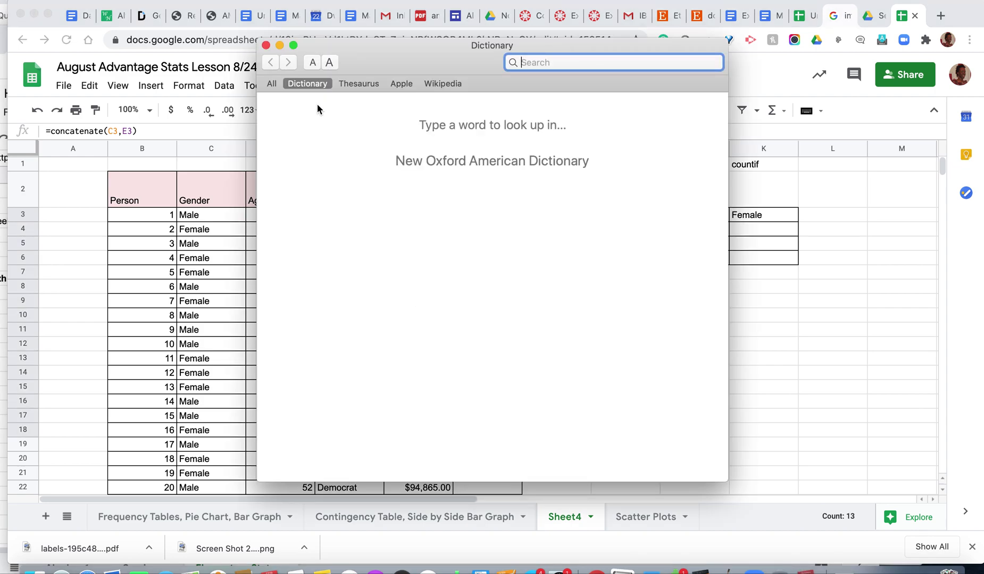
{"action": "left_click", "coordinate": [266, 46]}
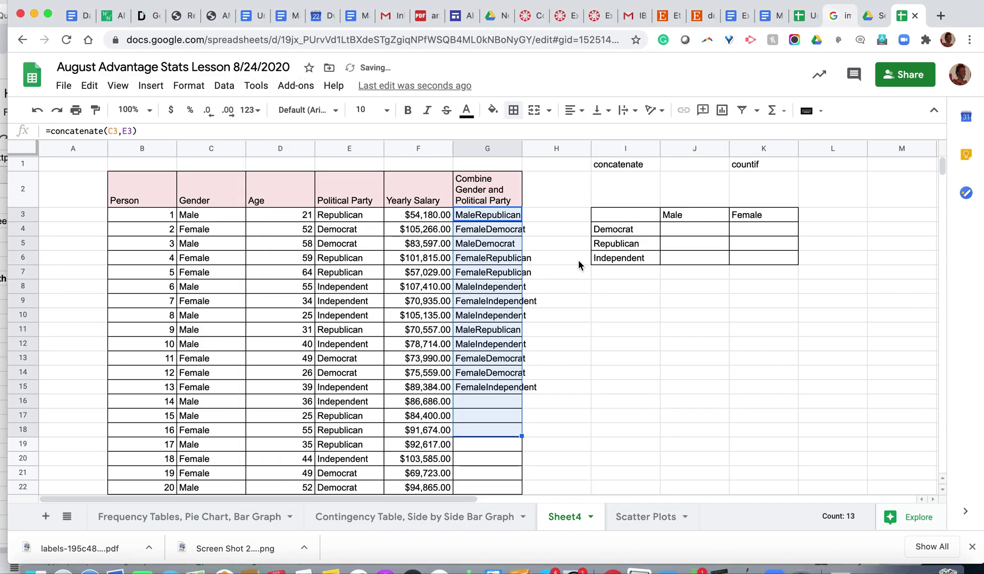
{"action": "left_click", "coordinate": [492, 347]}
{"action": "left_click", "coordinate": [500, 389]}
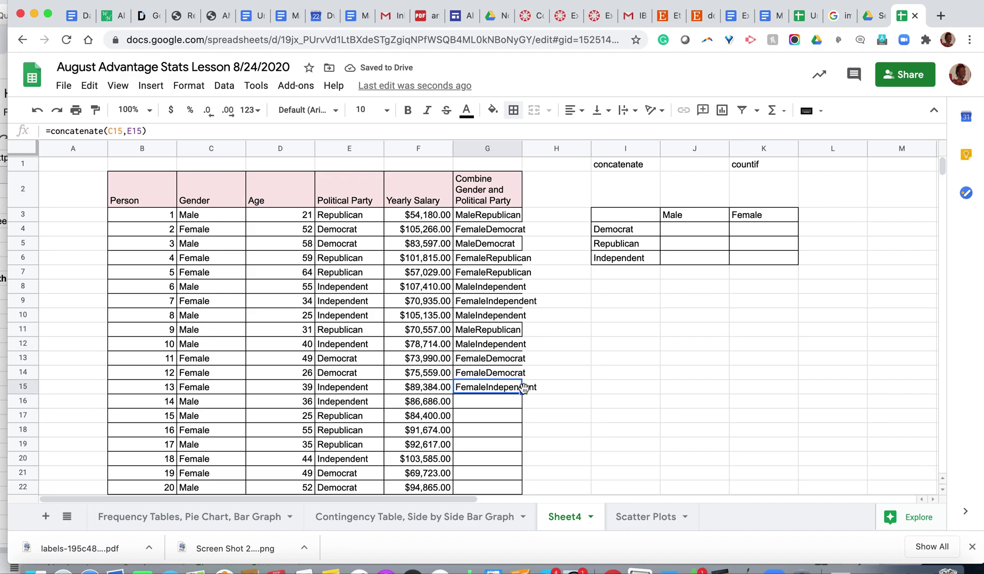
{"action": "left_click_drag", "start_coordinate": [522, 389], "coordinate": [485, 255]}
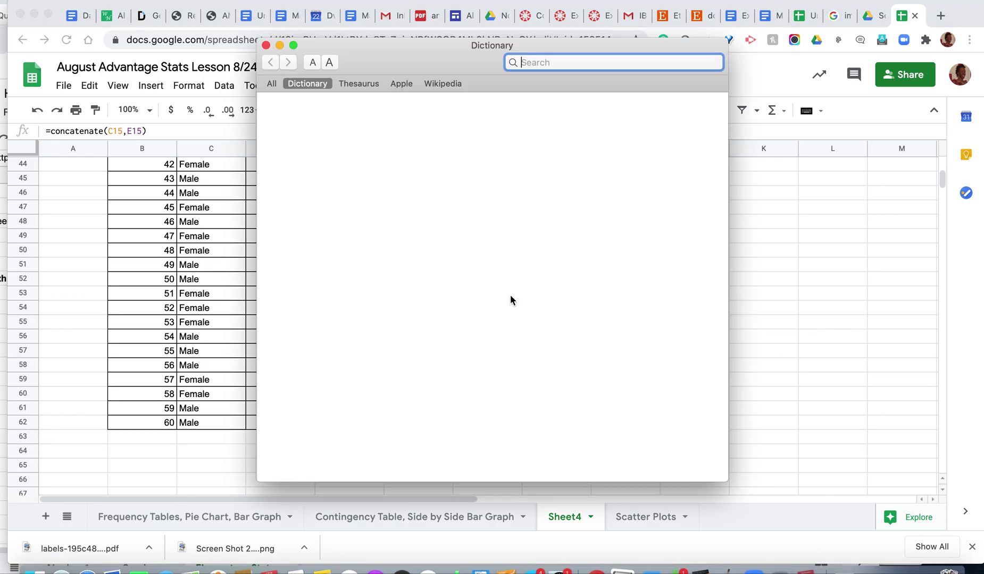
{"action": "left_click_drag", "start_coordinate": [510, 300], "coordinate": [490, 281]}
{"action": "left_click", "coordinate": [266, 45]}
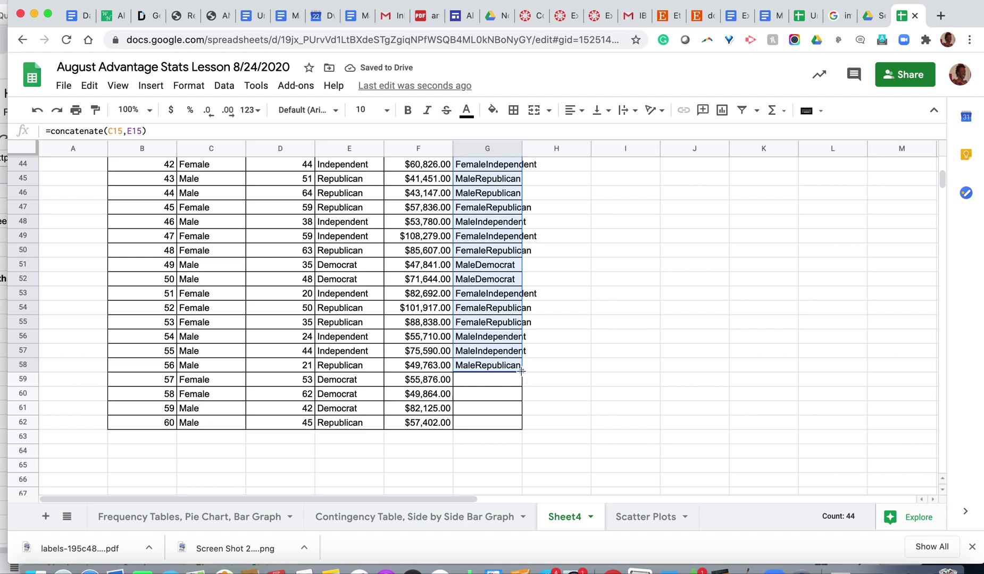
{"action": "left_click_drag", "start_coordinate": [521, 371], "coordinate": [521, 428]}
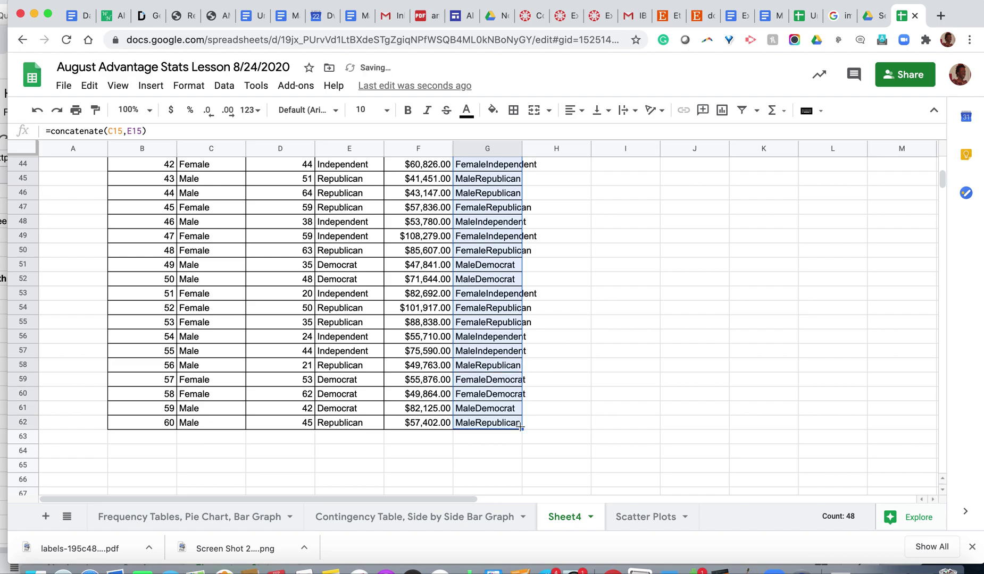
{"action": "scroll", "coordinate": [521, 393], "scroll_direction": "up", "scroll_amount": 15}
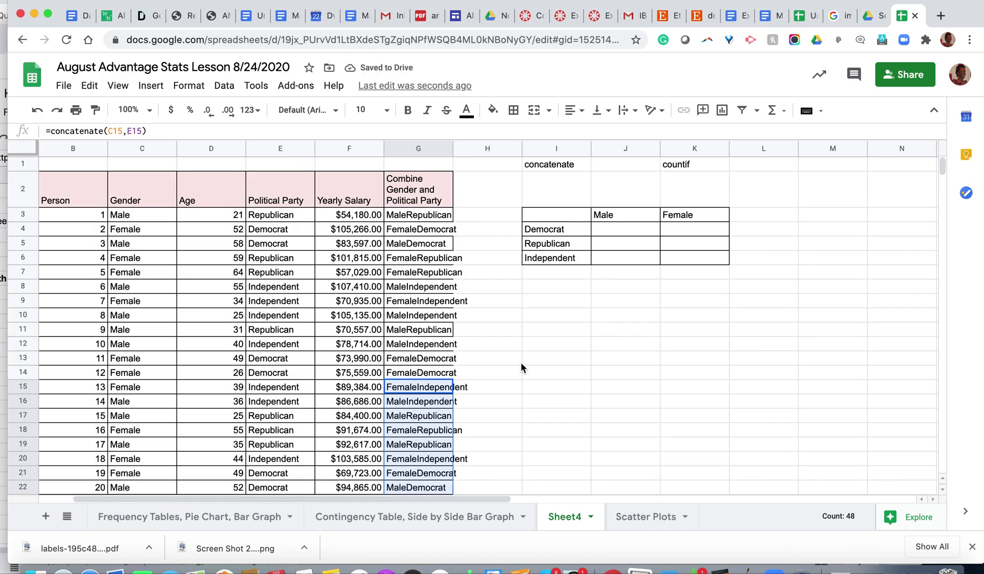
{"action": "scroll", "coordinate": [521, 367], "scroll_direction": "left", "scroll_amount": 2}
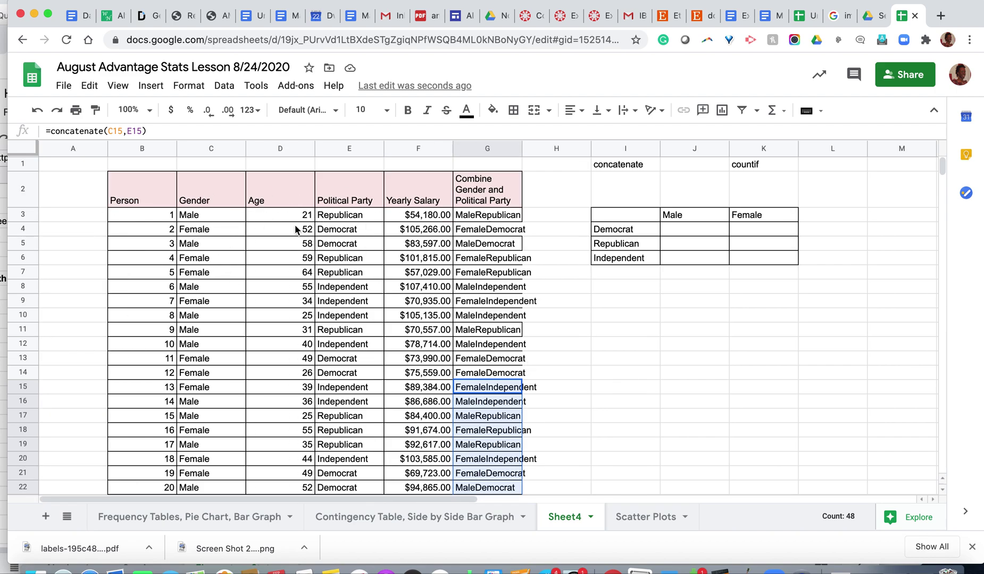
- Enter =countif(G3:G62,"MaleDemocrat") in J4, giving 8
{"action": "left_click", "coordinate": [670, 232]}
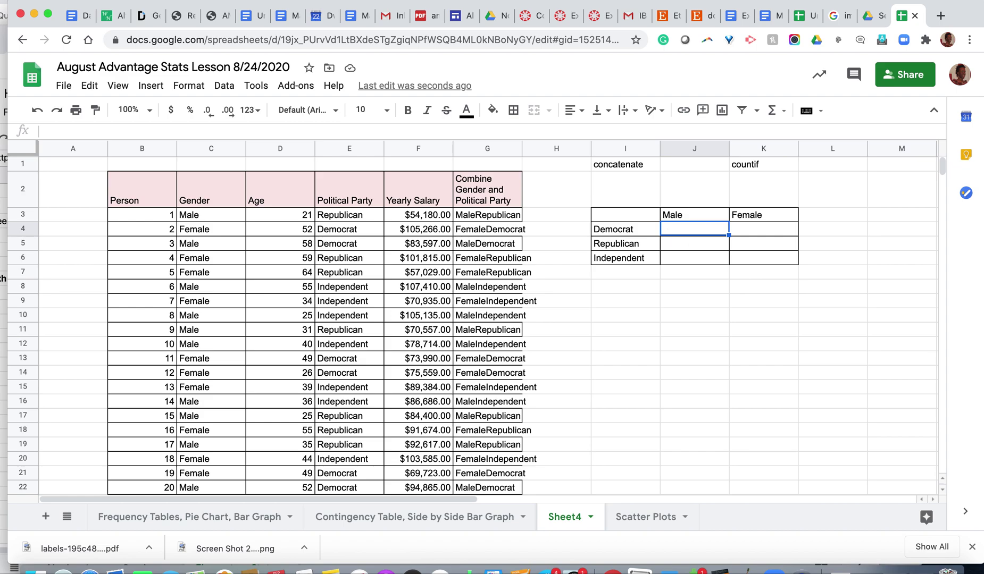
{"action": "type", "text": "="}
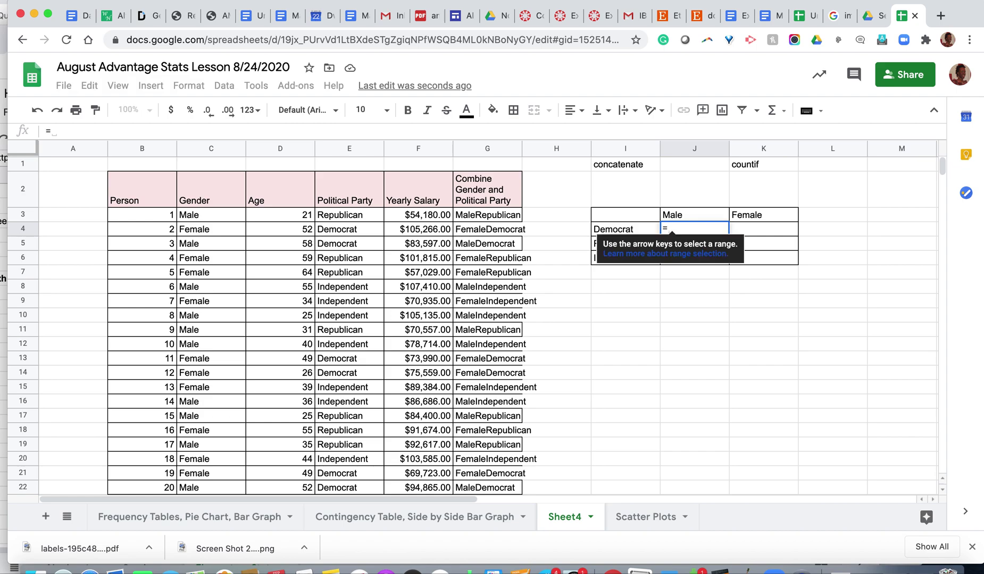
{"action": "type", "text": "countif("}
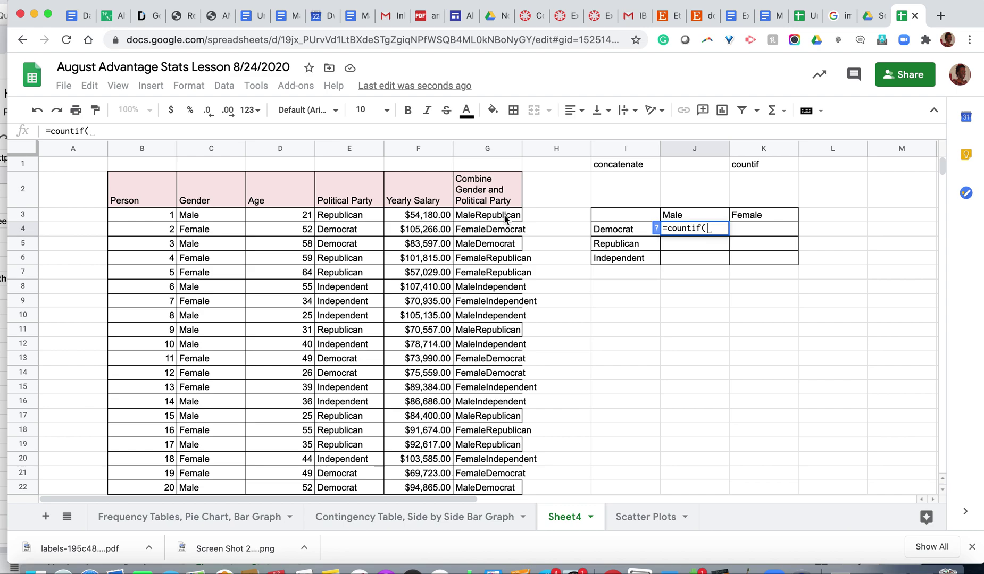
{"action": "left_click_drag", "start_coordinate": [505, 218], "coordinate": [480, 415]}
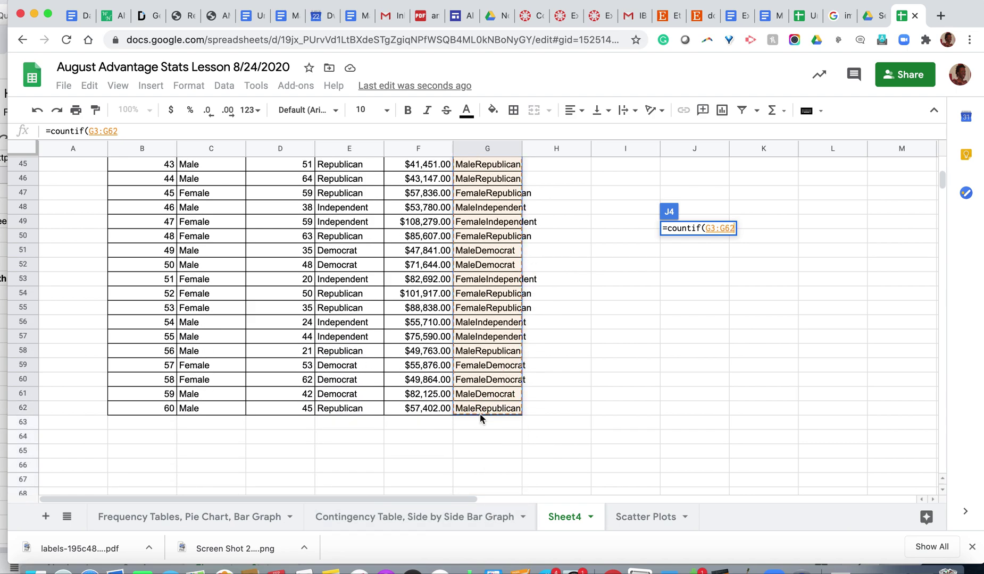
{"action": "type", "text": ","}
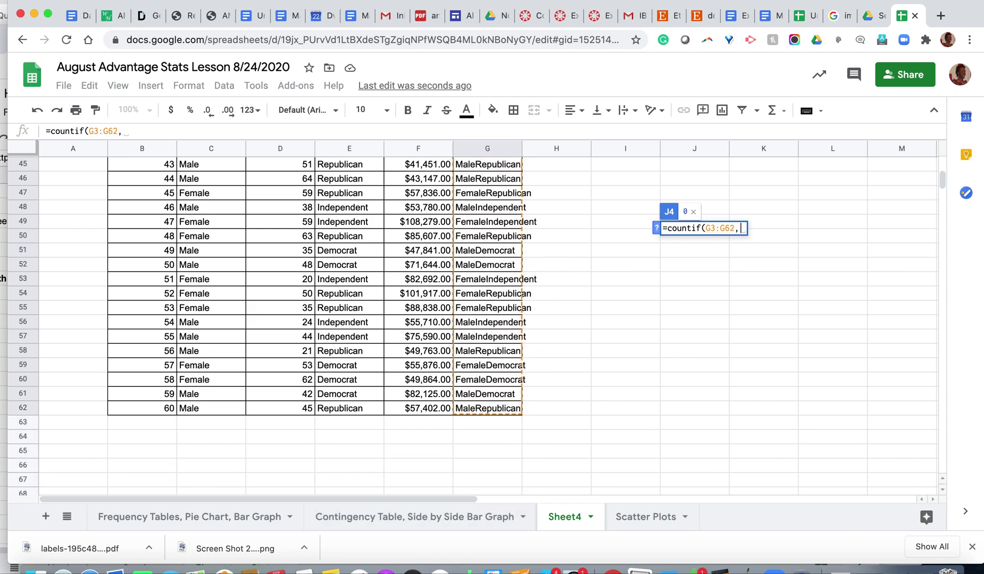
{"action": "scroll", "coordinate": [472, 326], "scroll_direction": "up", "scroll_amount": 10}
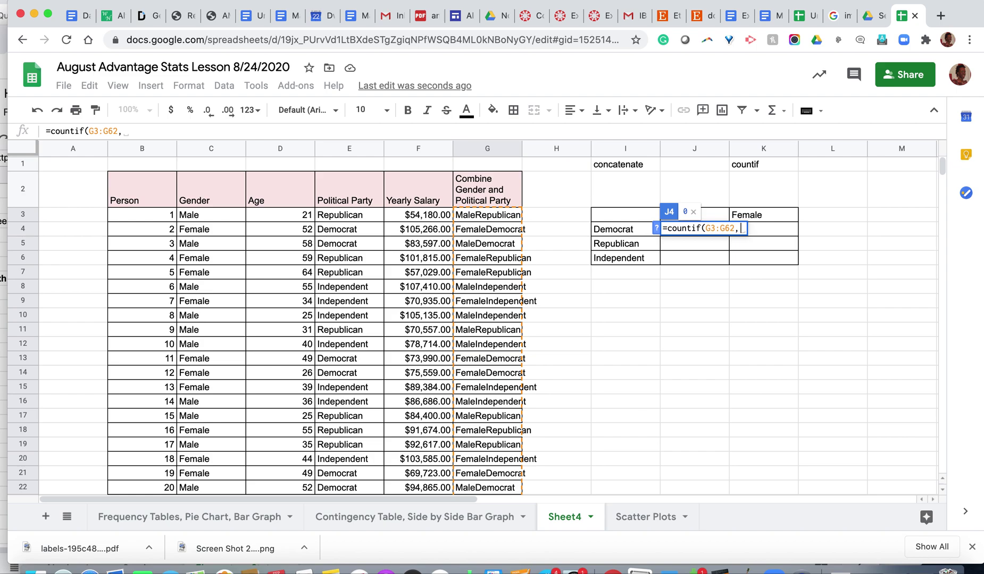
{"action": "type", "text": "\""}
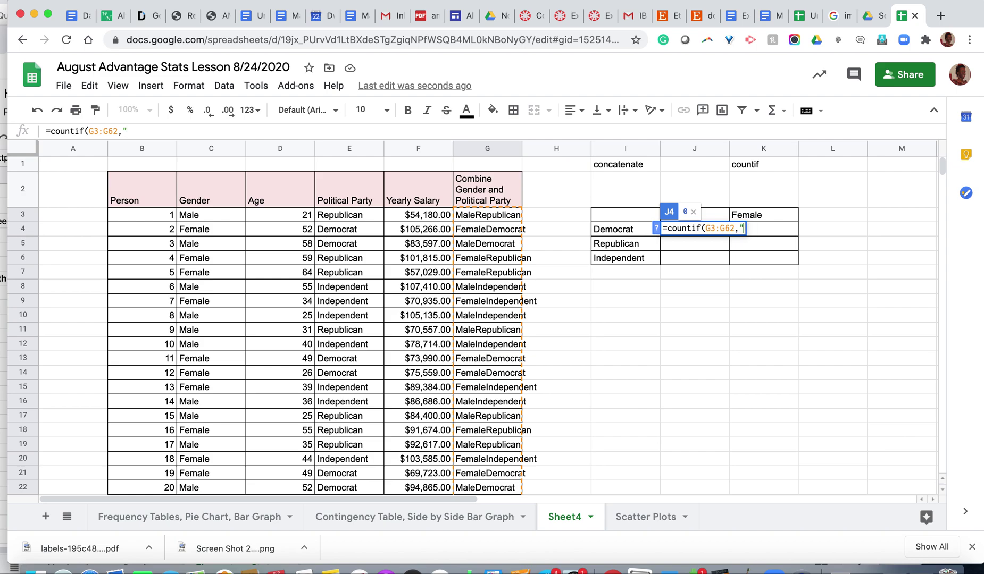
{"action": "type", "text": "MaleDemo"}
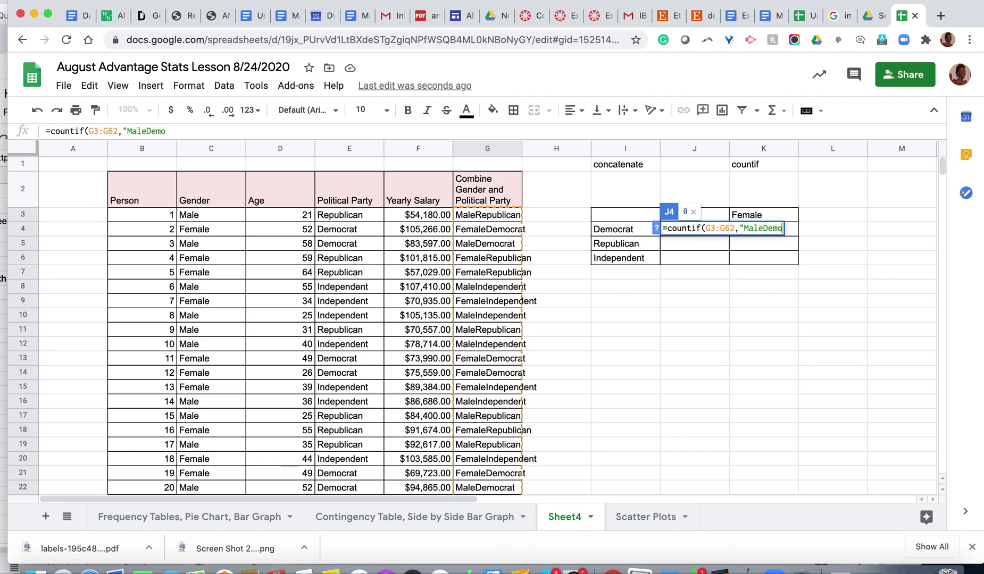
{"action": "type", "text": "crat\")"}
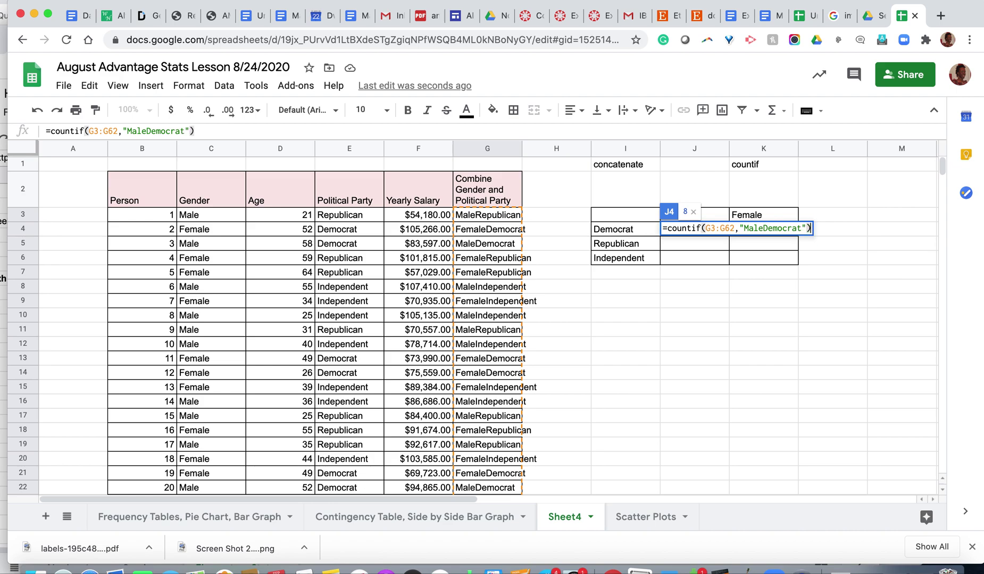
{"action": "key", "text": "Return"}
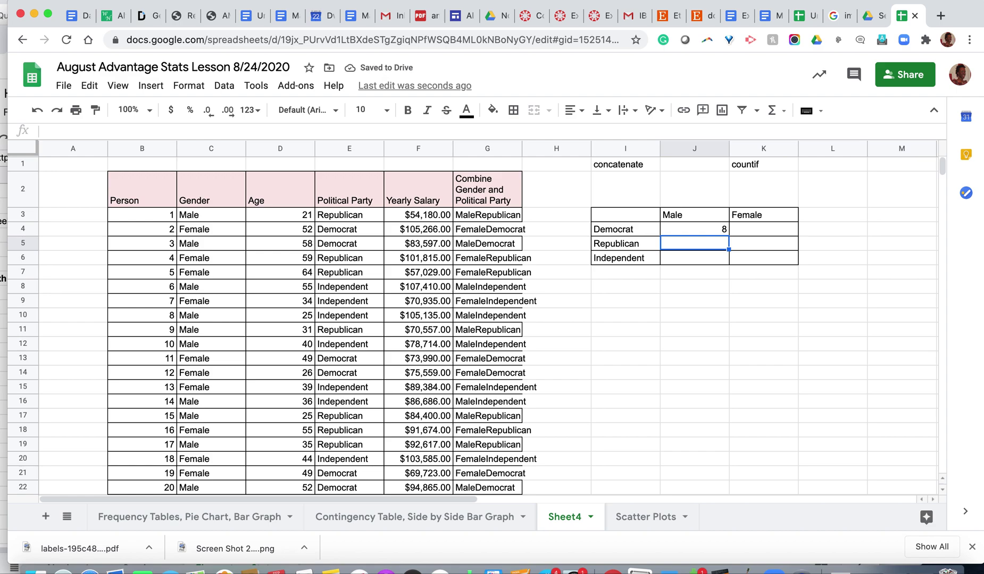
- Enter =countif(G3:G62,"MaleRepublican") in J5, correcting a typo, giving 11
{"action": "type", "text": "="}
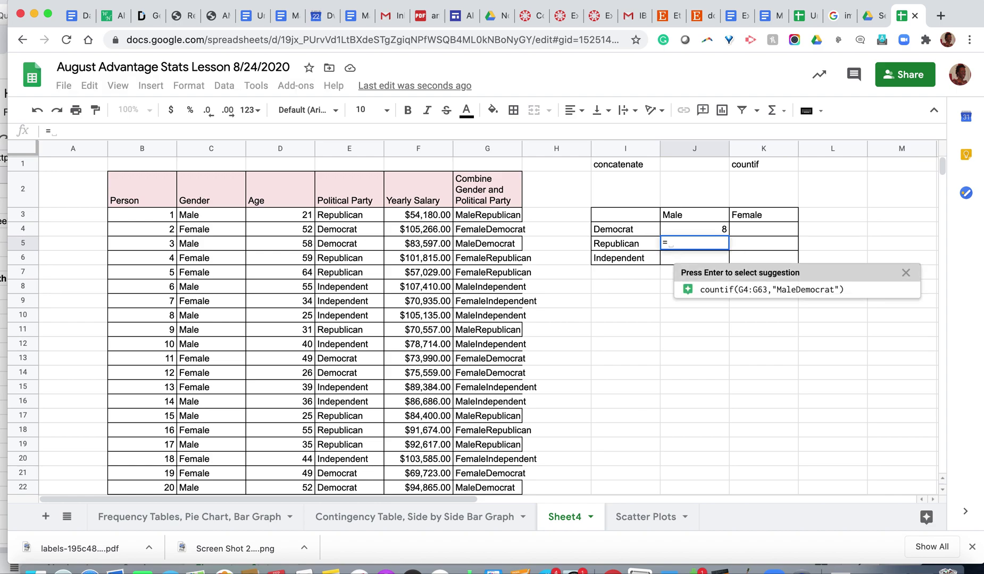
{"action": "type", "text": "count"}
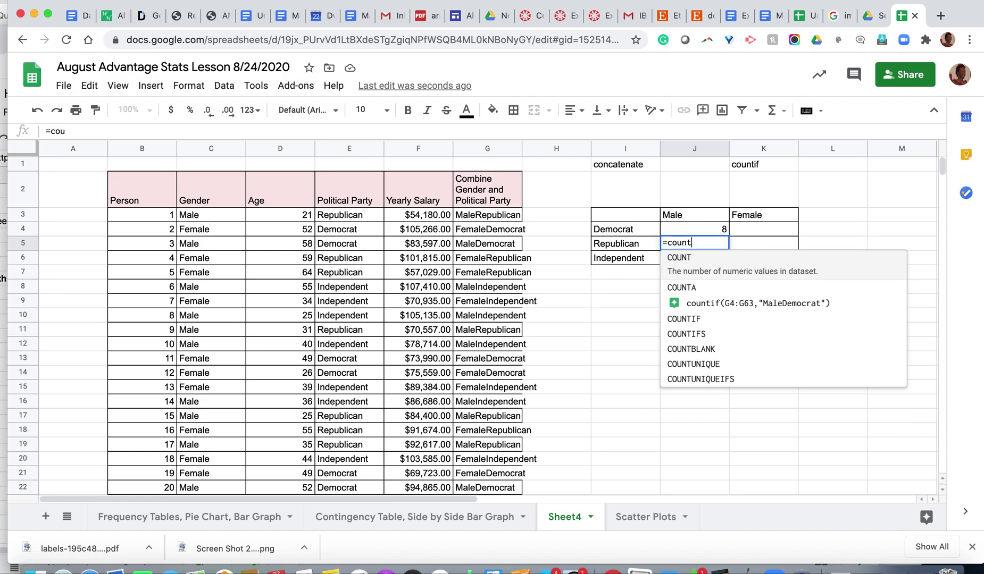
{"action": "type", "text": "if("}
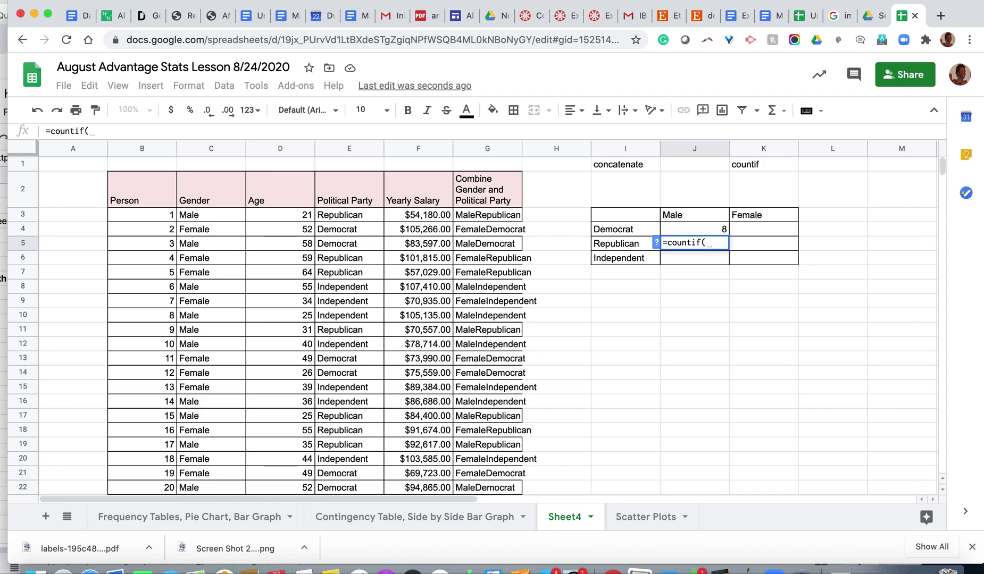
{"action": "left_click_drag", "start_coordinate": [494, 215], "coordinate": [476, 193]}
{"action": "type", "text": ","}
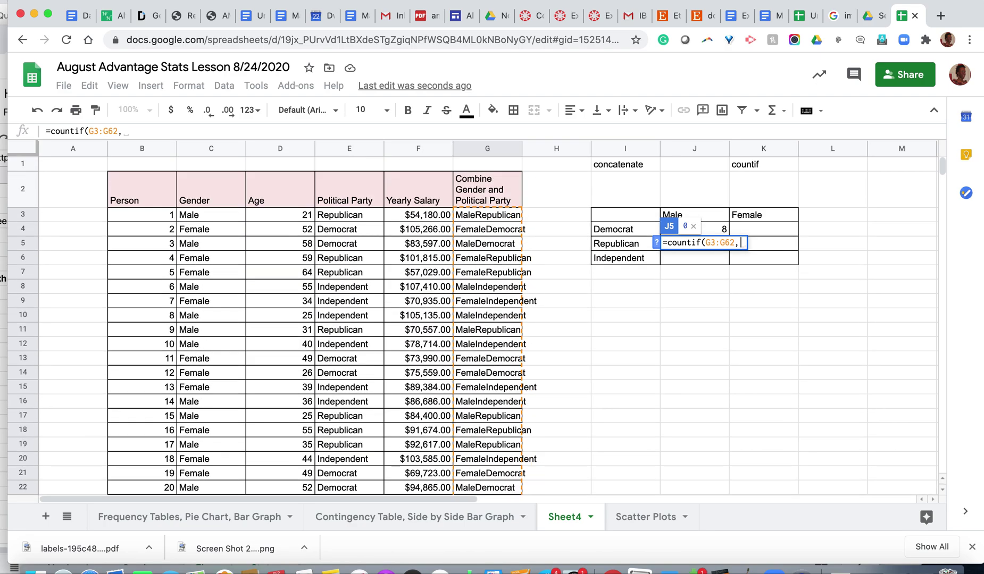
{"action": "type", "text": "\"Ma"}
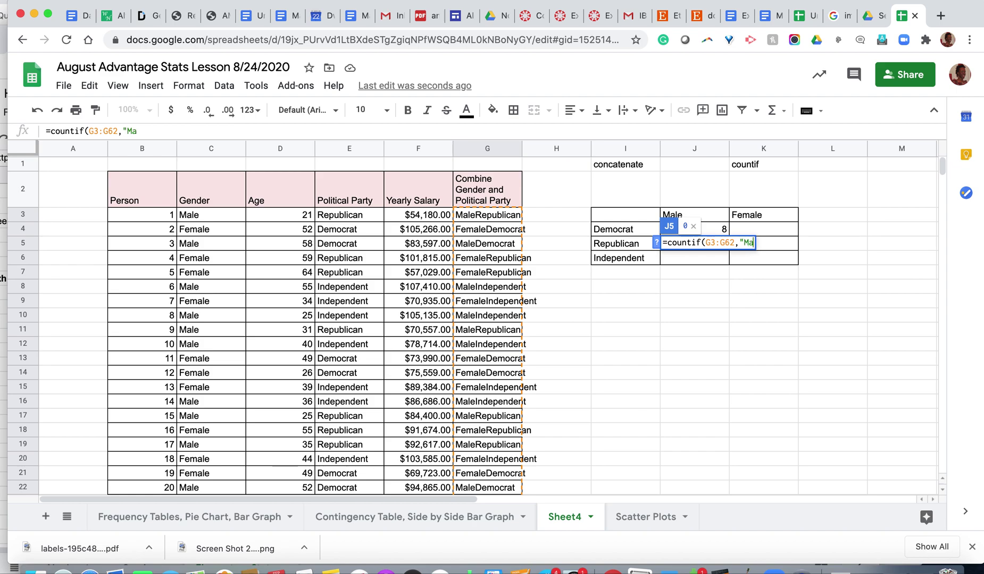
{"action": "type", "text": "leREB"}
{"action": "key", "text": "BackSpace"}
{"action": "key", "text": "BackSpace"}
{"action": "type", "text": "ep"}
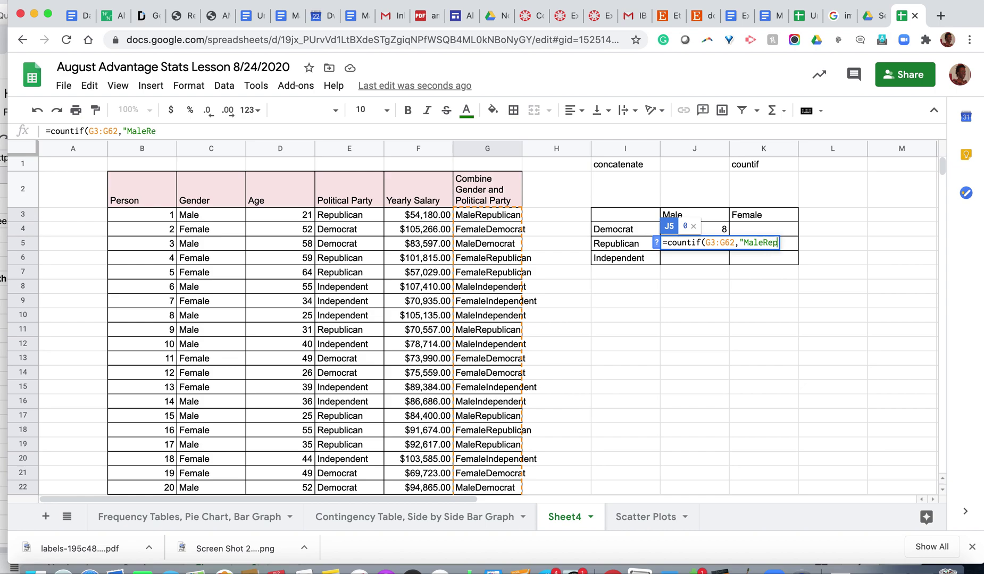
{"action": "type", "text": "ublican\""}
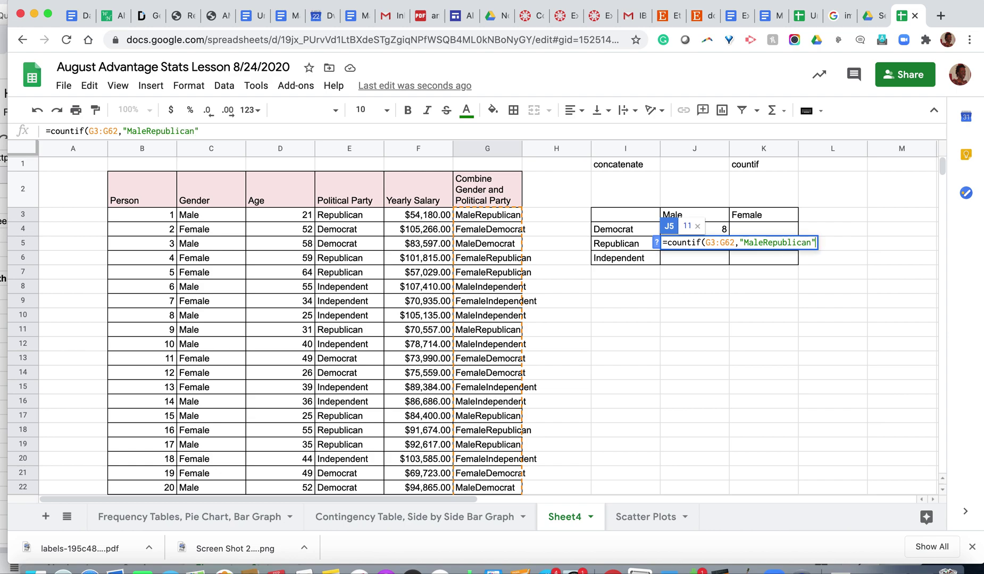
{"action": "type", "text": ")"}
{"action": "key", "text": "Return"}
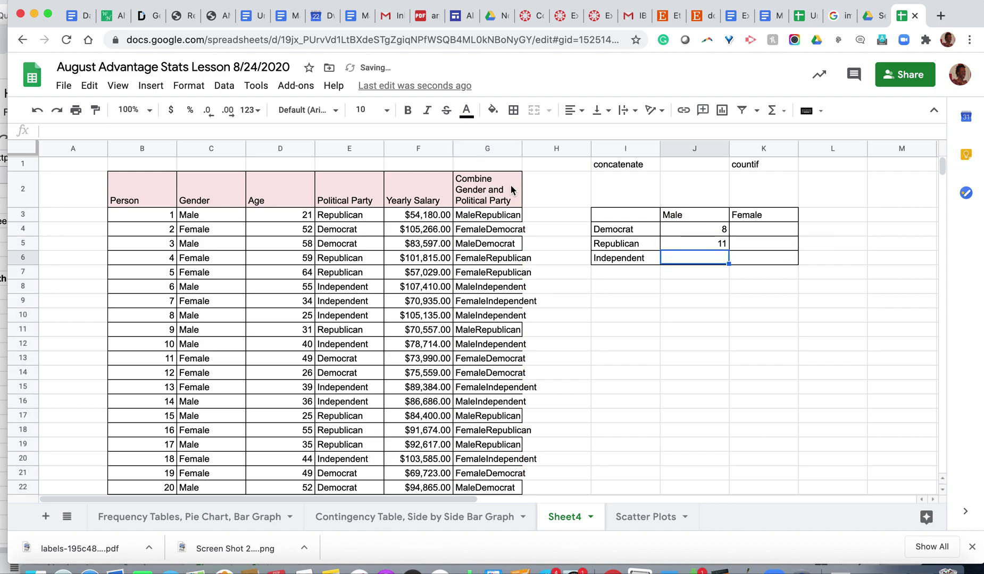